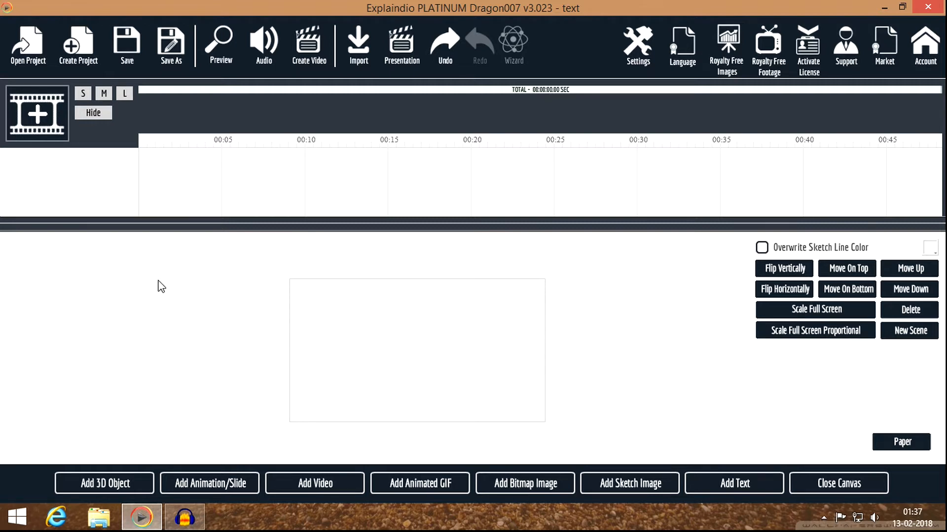
Step: Import viral.png from local storage as a plain image with Don't Sketch ticked
{"action": "left_click", "coordinate": [542, 490]}
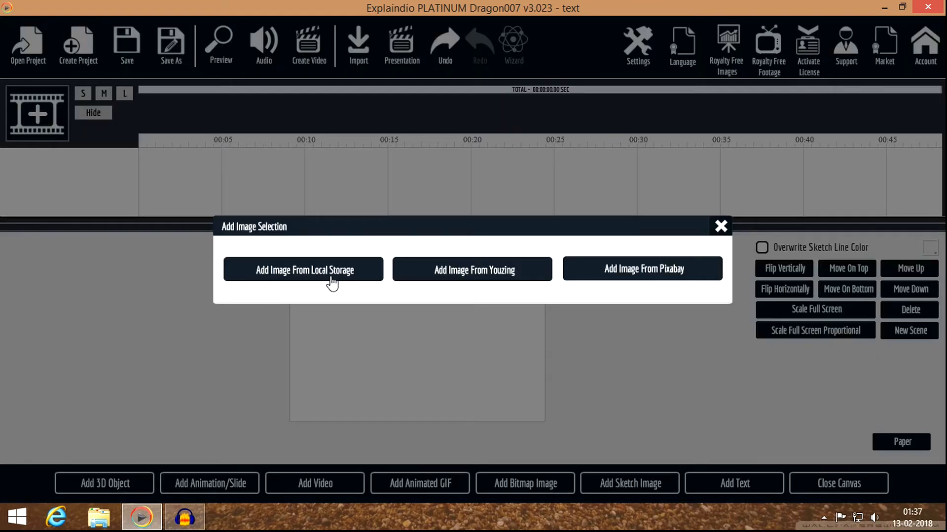
{"action": "left_click", "coordinate": [302, 275]}
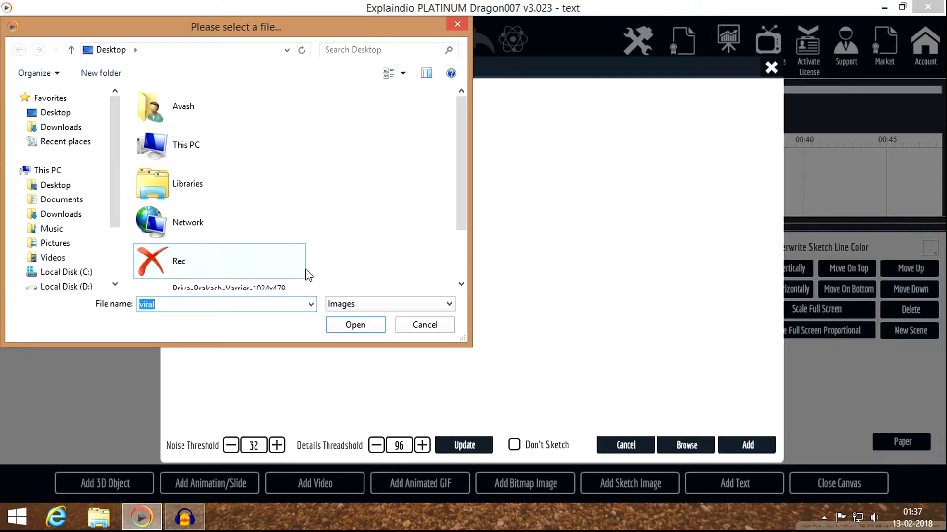
{"action": "left_click", "coordinate": [281, 304]}
{"action": "left_click_drag", "start_coordinate": [460, 176], "coordinate": [447, 237]}
{"action": "left_click", "coordinate": [207, 279]}
{"action": "left_click", "coordinate": [360, 327]}
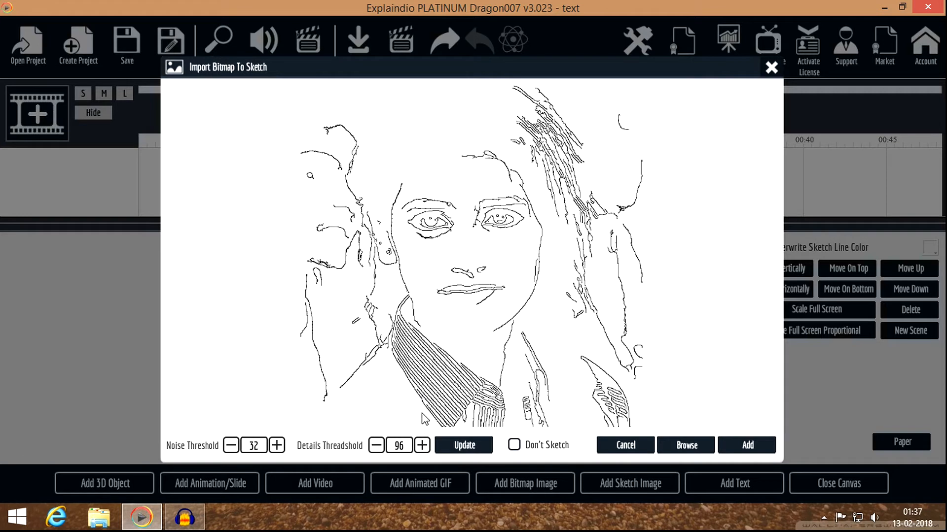
{"action": "left_click", "coordinate": [514, 446]}
{"action": "left_click", "coordinate": [742, 448]}
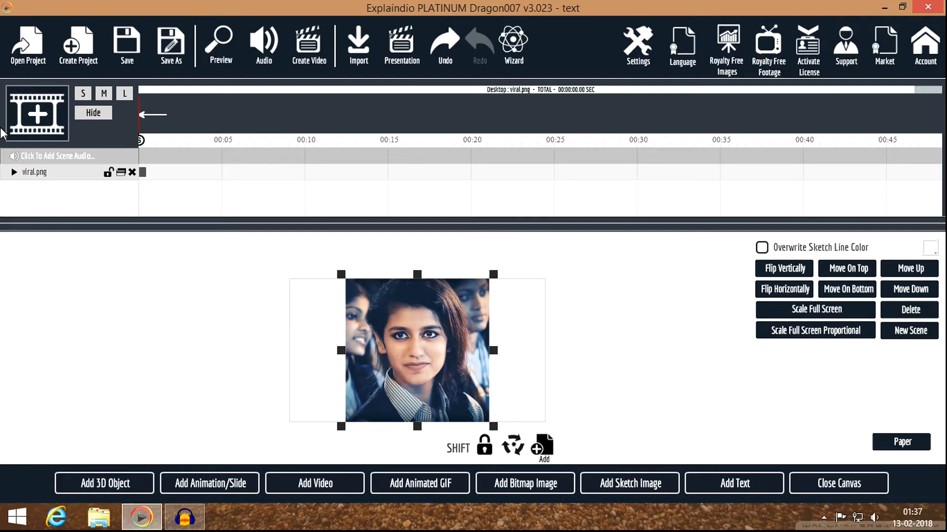
Step: Give the viral.png layer a Bounce entrance from the Animation Presets
{"action": "left_click", "coordinate": [12, 177]}
{"action": "left_click", "coordinate": [51, 189]}
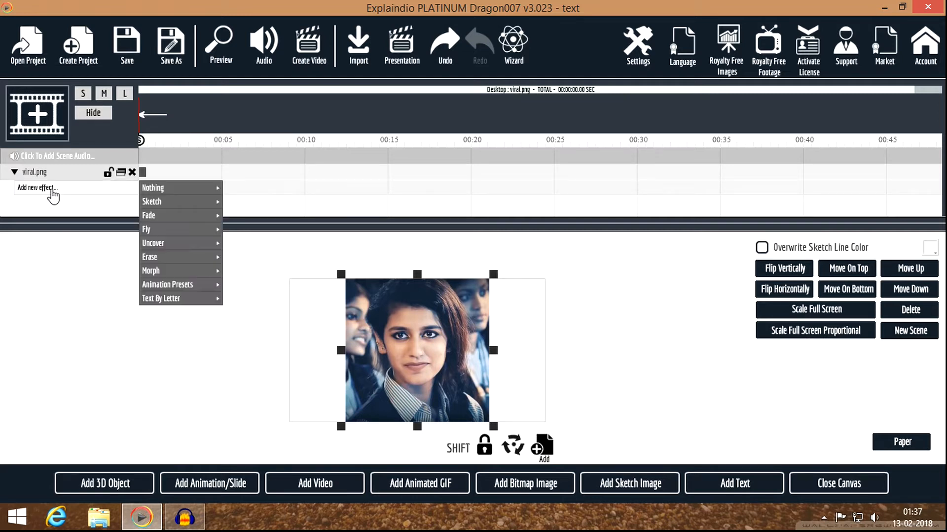
{"action": "mouse_move", "coordinate": [181, 221]}
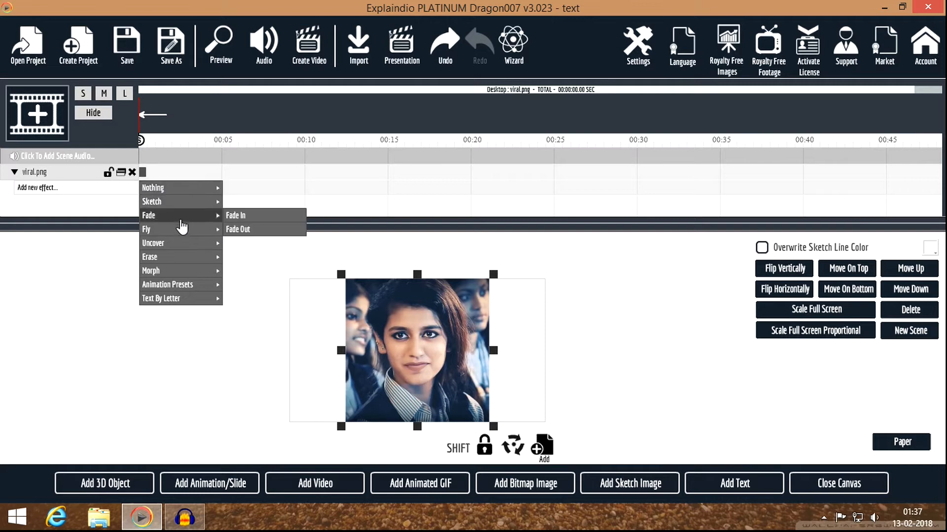
{"action": "mouse_move", "coordinate": [183, 194]}
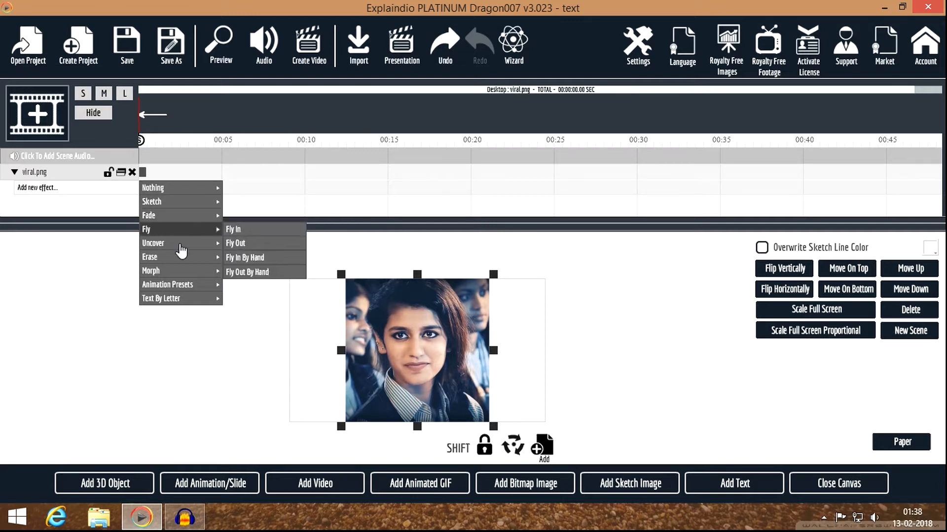
{"action": "mouse_move", "coordinate": [169, 293]}
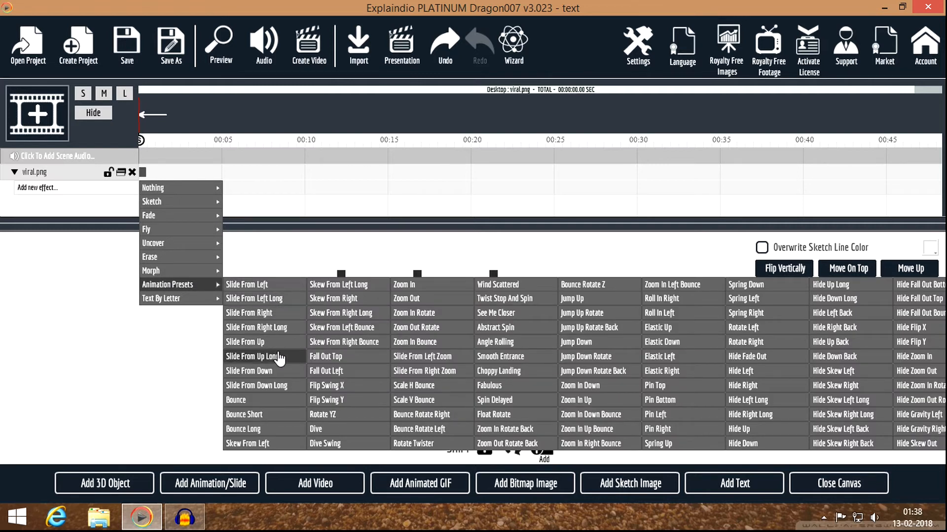
{"action": "left_click", "coordinate": [275, 402]}
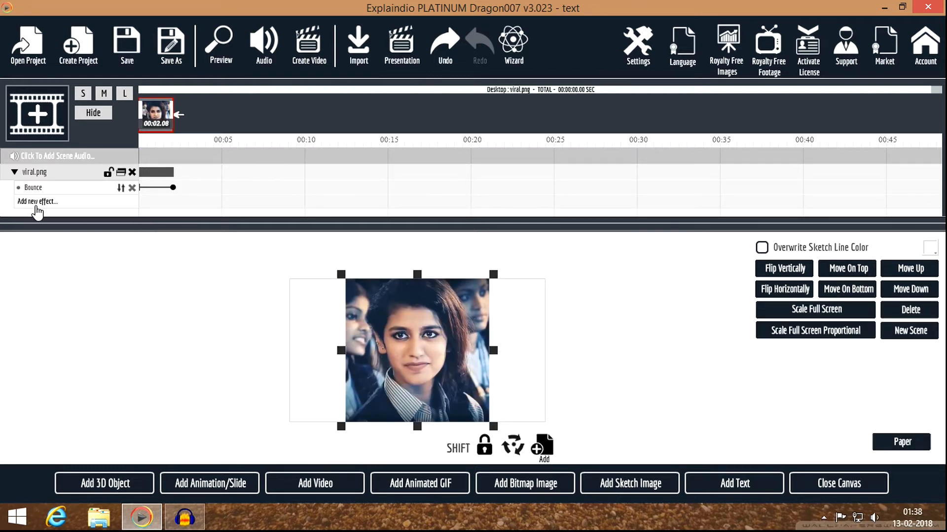
Step: Add a Fade Out after the bounce and preview the 00:05.25 scene
{"action": "left_click", "coordinate": [34, 202]}
{"action": "mouse_move", "coordinate": [156, 209]}
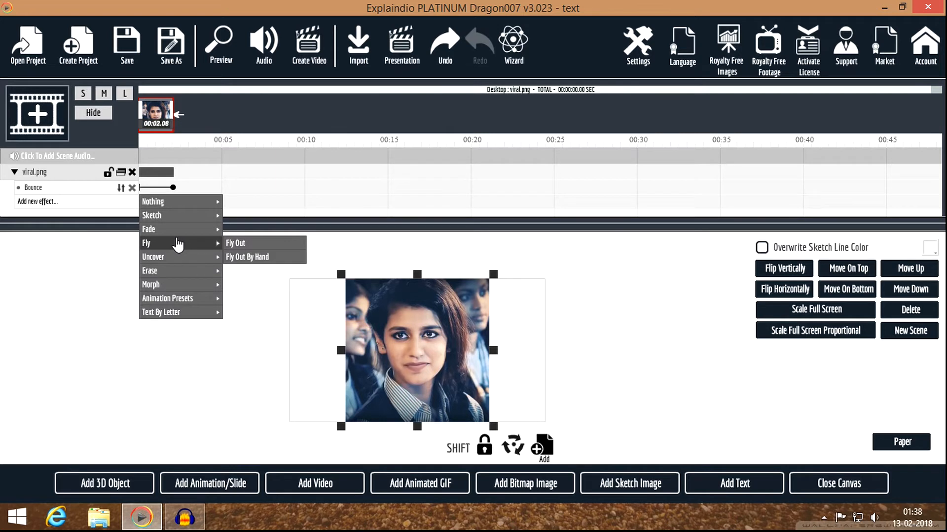
{"action": "mouse_move", "coordinate": [207, 231]}
{"action": "left_click", "coordinate": [249, 231]}
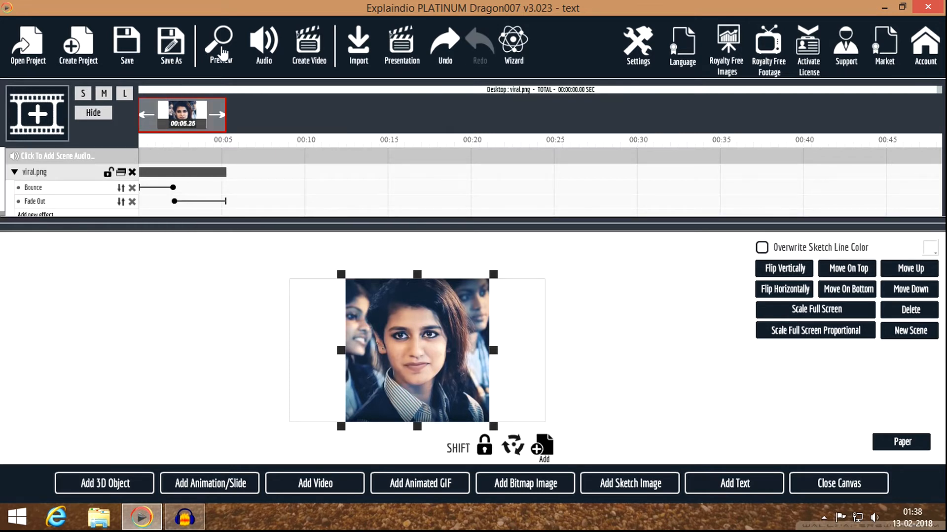
{"action": "left_click", "coordinate": [222, 49]}
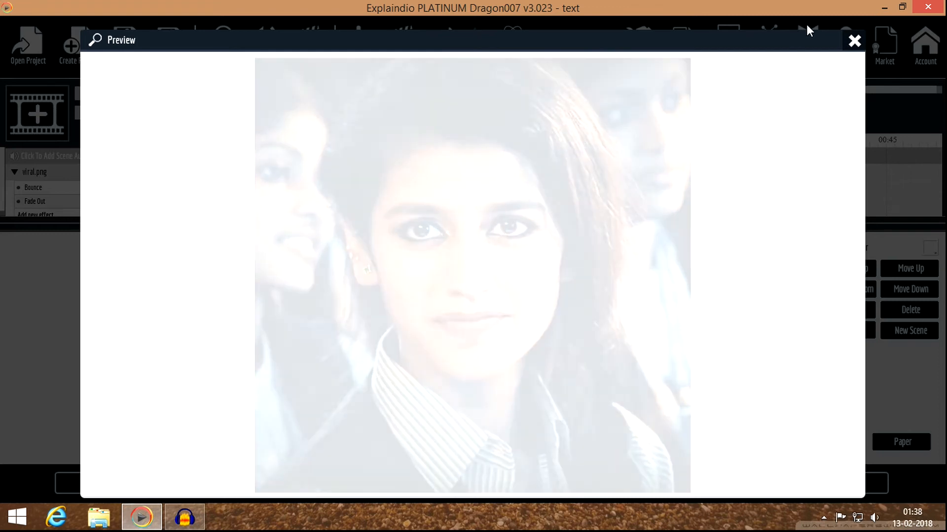
{"action": "left_click", "coordinate": [854, 42]}
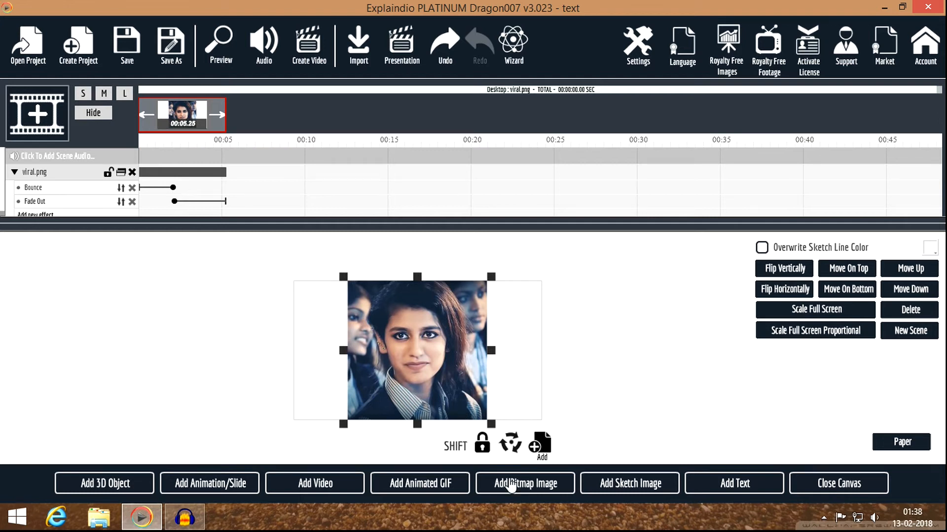
Step: Add the second JPEG photo as a plain image and enlarge the timeline to show its layer
{"action": "left_click", "coordinate": [511, 485]}
{"action": "left_click", "coordinate": [301, 275]}
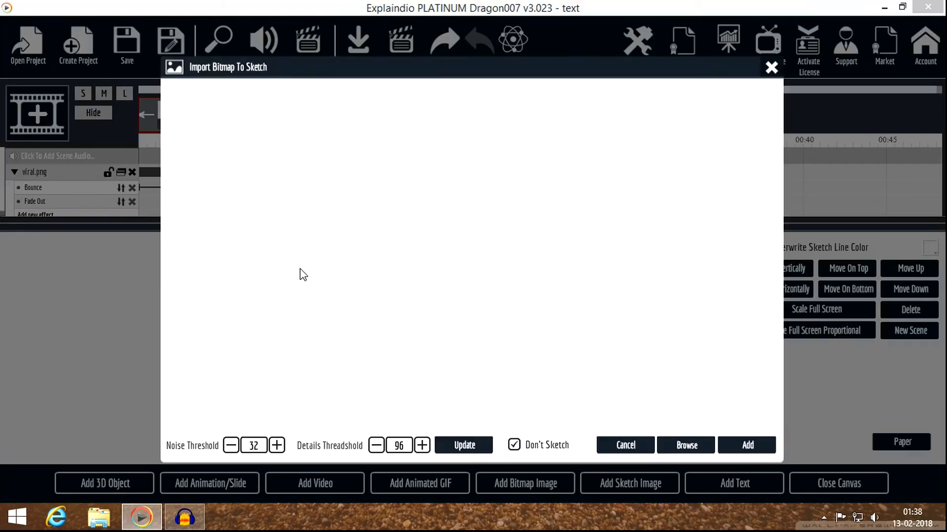
{"action": "left_click_drag", "start_coordinate": [459, 167], "coordinate": [448, 221]}
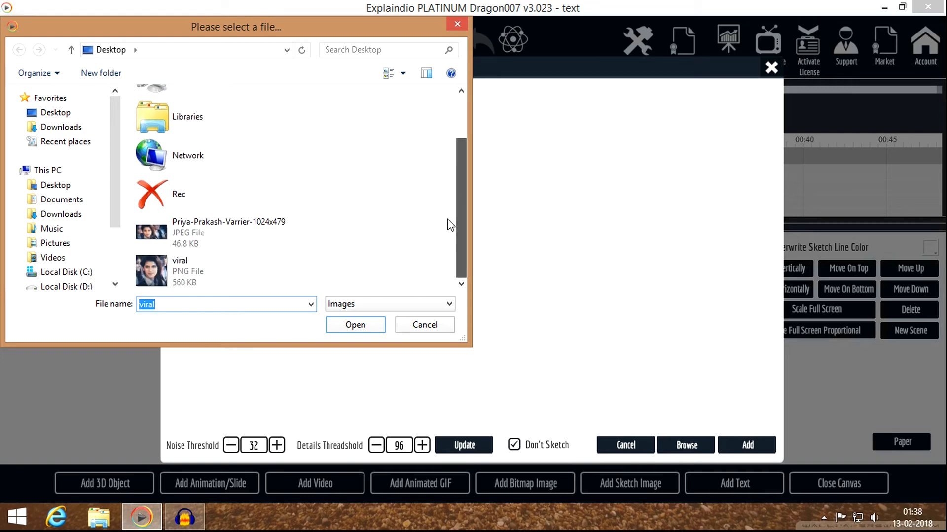
{"action": "left_click", "coordinate": [241, 248]}
{"action": "left_click", "coordinate": [359, 325]}
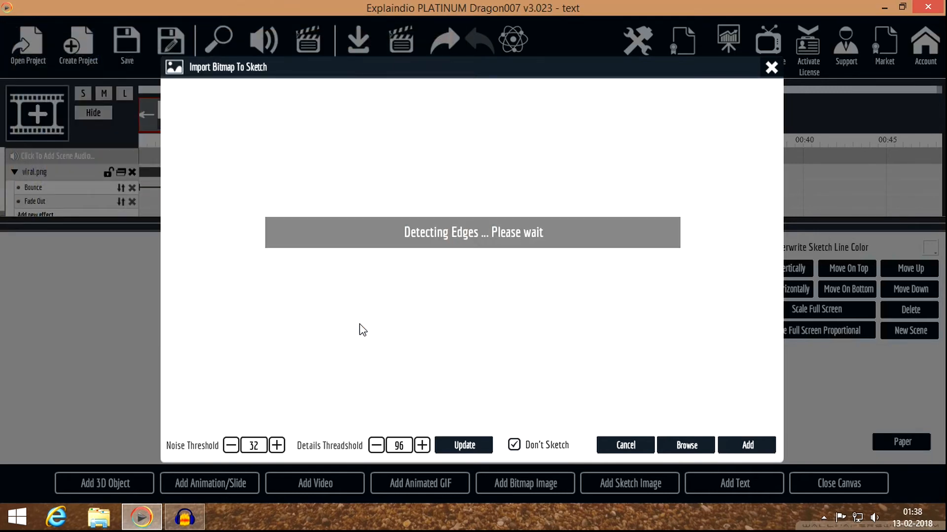
{"action": "left_click", "coordinate": [747, 446]}
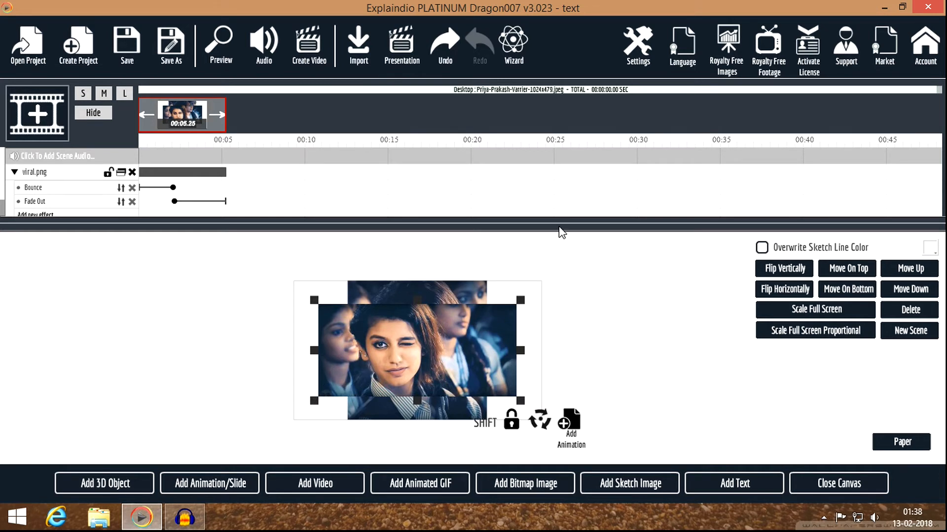
{"action": "left_click_drag", "start_coordinate": [544, 232], "coordinate": [536, 285]}
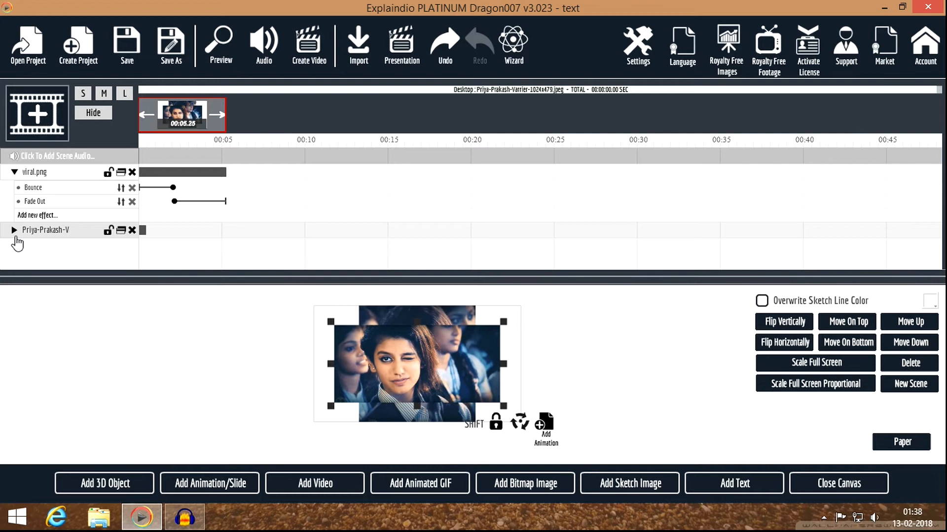
Step: Give the second photo a Morph entrance effect
{"action": "left_click", "coordinate": [15, 230]}
{"action": "left_click", "coordinate": [31, 247]}
{"action": "mouse_move", "coordinate": [159, 316]}
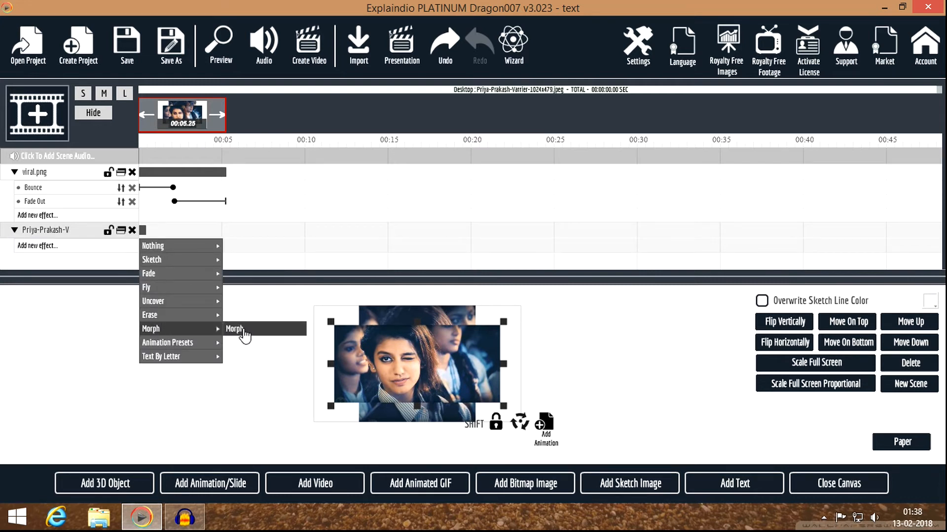
{"action": "left_click", "coordinate": [243, 329]}
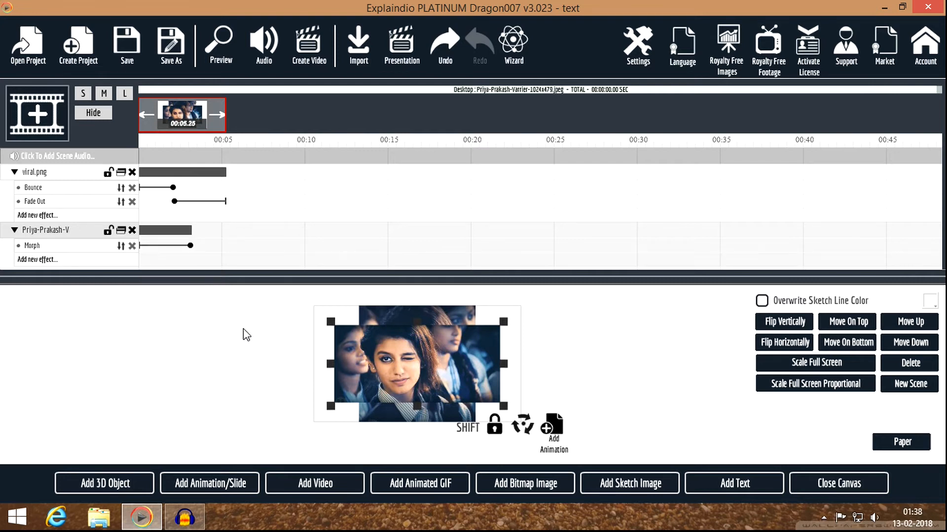
Step: Add a Fade Out to the second photo and shift its track to start near 00:05
{"action": "left_click", "coordinate": [42, 261]}
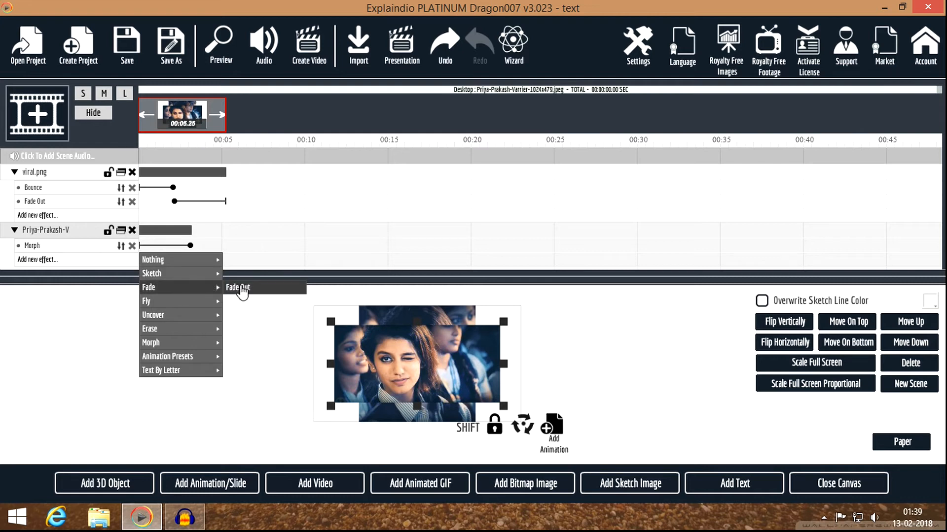
{"action": "left_click", "coordinate": [241, 289]}
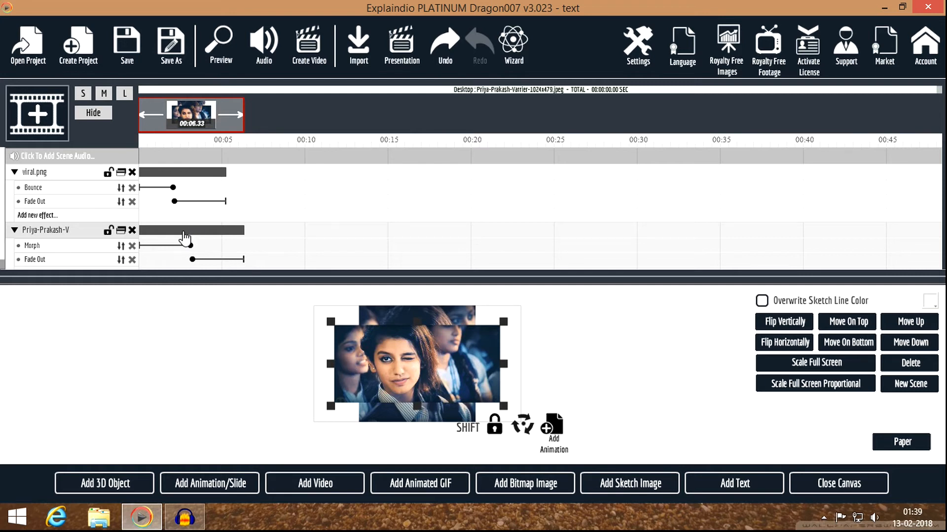
{"action": "left_click_drag", "start_coordinate": [184, 234], "coordinate": [260, 223]}
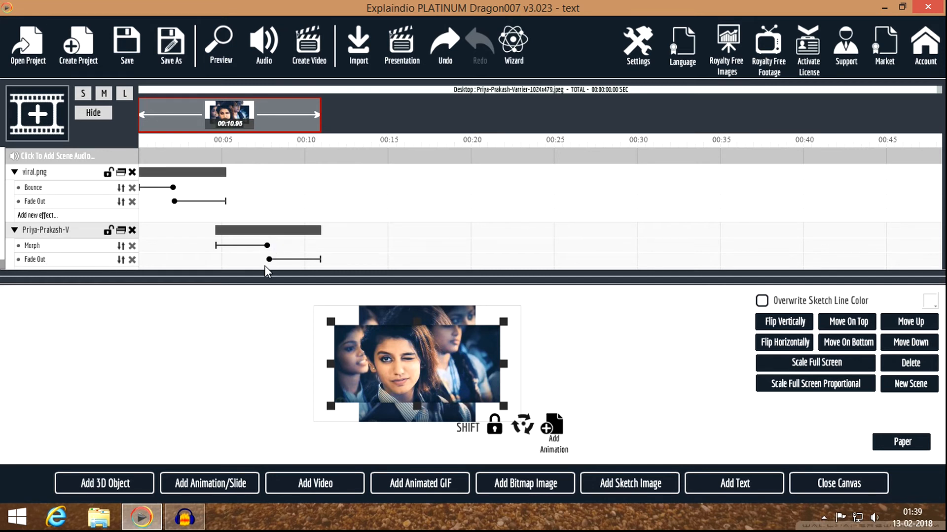
Step: Set the second photo's Morph line colour to black #000000
{"action": "left_click", "coordinate": [832, 489]}
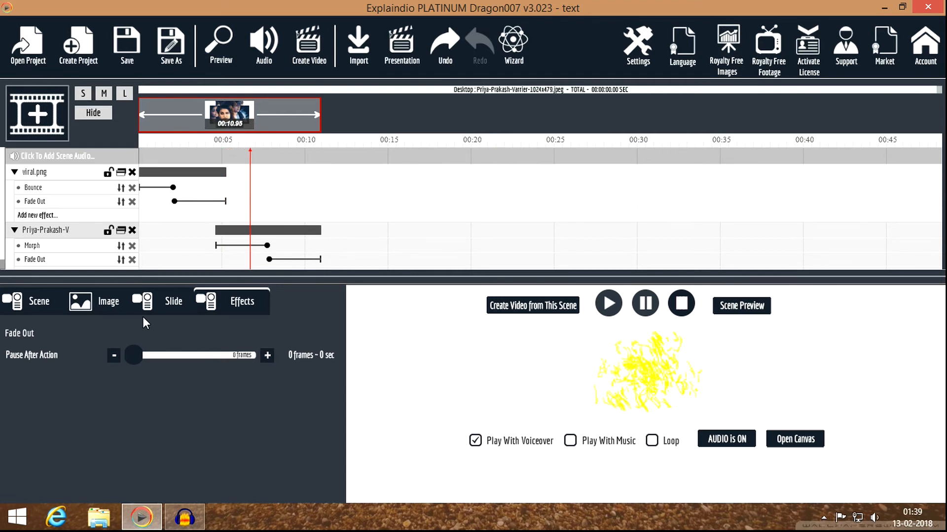
{"action": "left_click", "coordinate": [46, 247]}
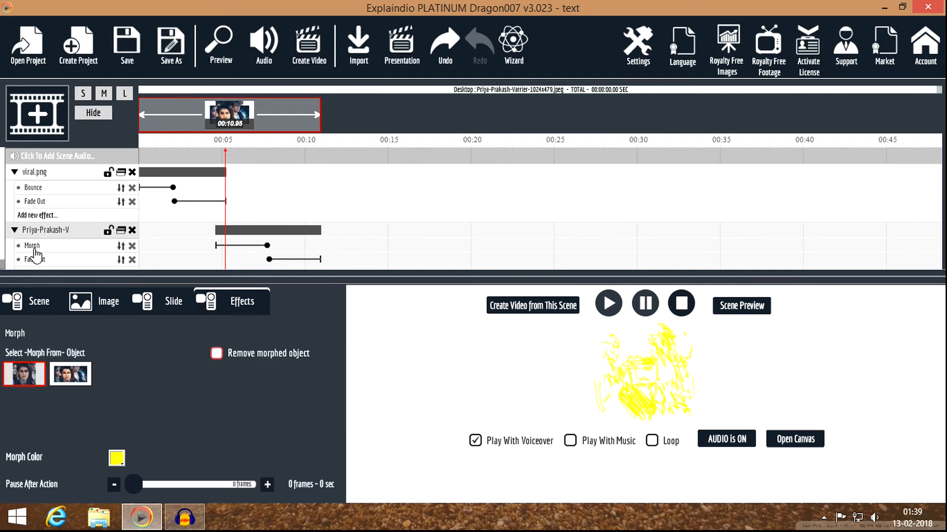
{"action": "left_click", "coordinate": [116, 459]}
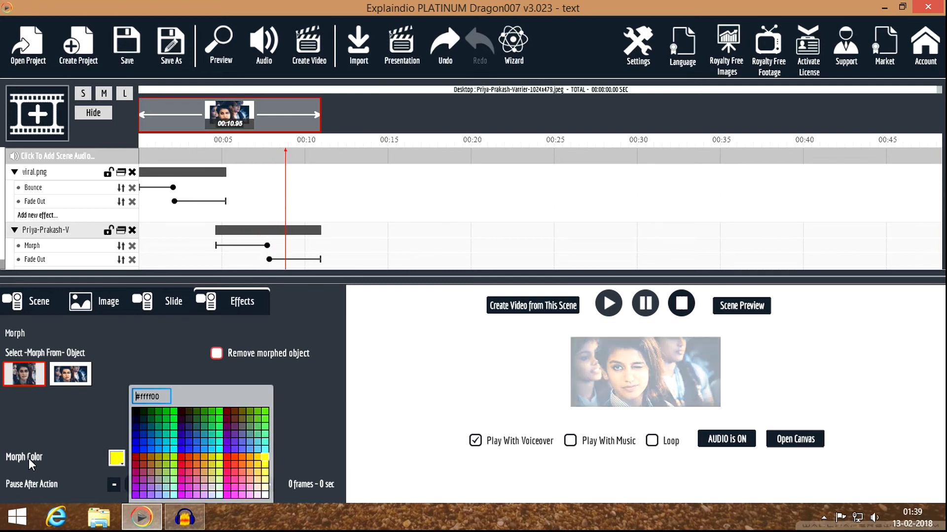
{"action": "left_click", "coordinate": [134, 478]}
{"action": "left_click", "coordinate": [137, 412]}
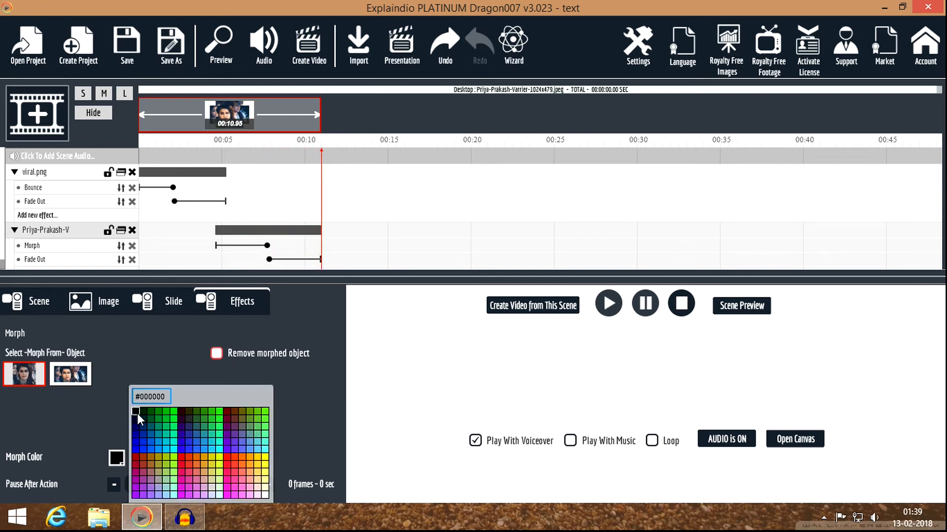
{"action": "left_click", "coordinate": [300, 419]}
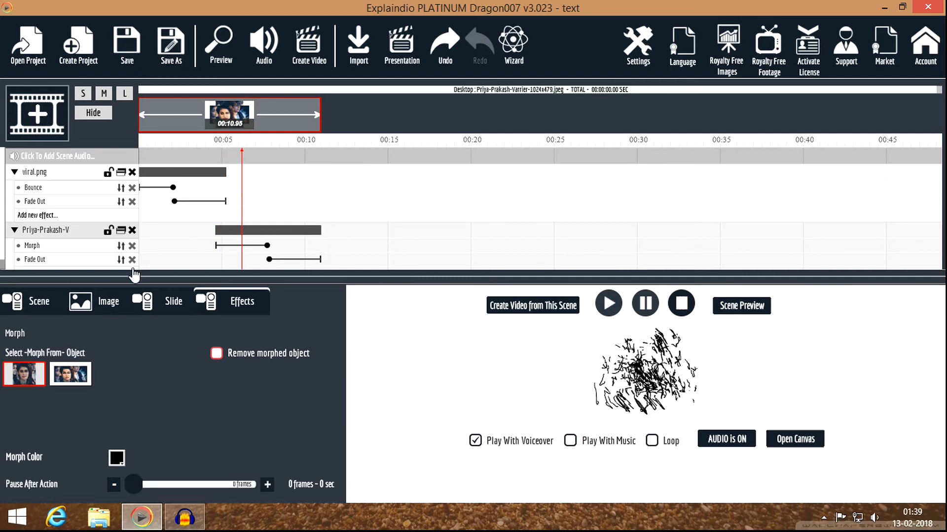
Step: Set a 40-frame (1.7 sec) Pause After Action before the Fade Out
{"action": "left_click", "coordinate": [49, 260]}
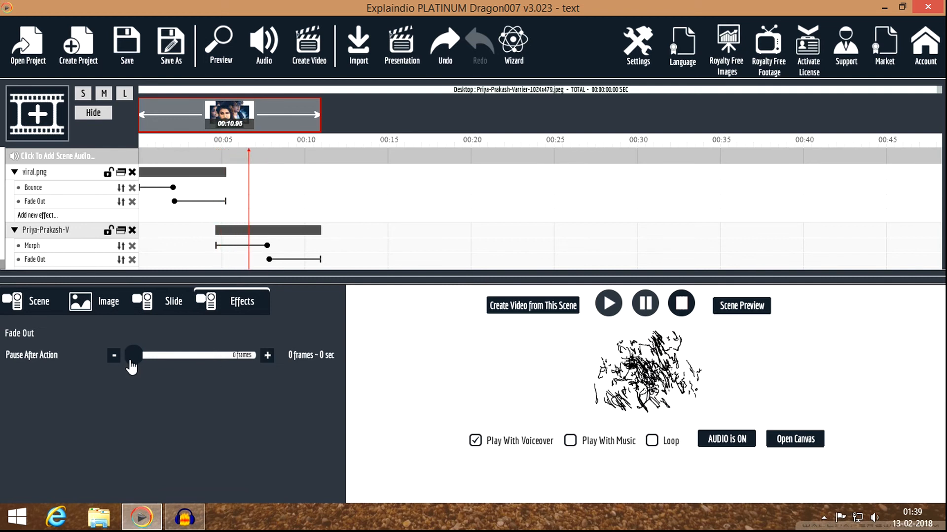
{"action": "left_click_drag", "start_coordinate": [131, 365], "coordinate": [138, 365]}
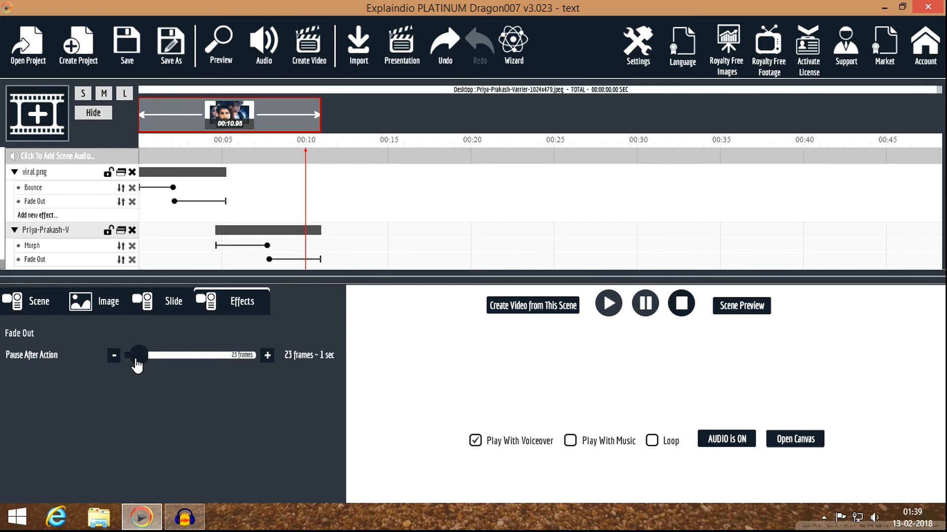
{"action": "left_click_drag", "start_coordinate": [138, 365], "coordinate": [140, 364]}
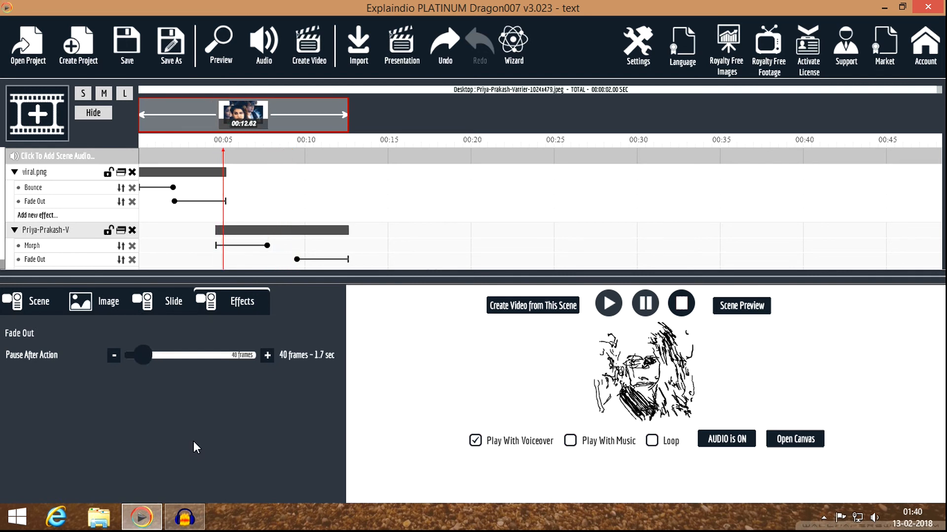
{"action": "left_click", "coordinate": [214, 50]}
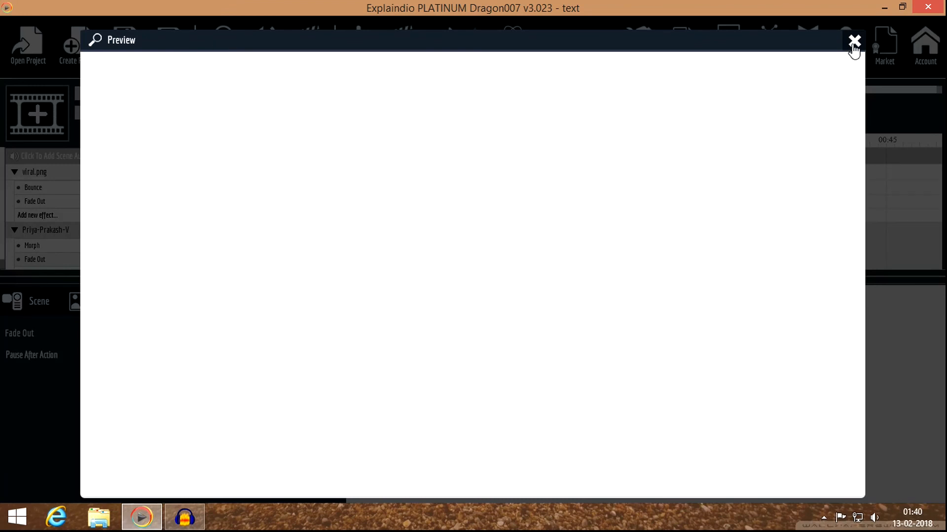
{"action": "left_click", "coordinate": [853, 41]}
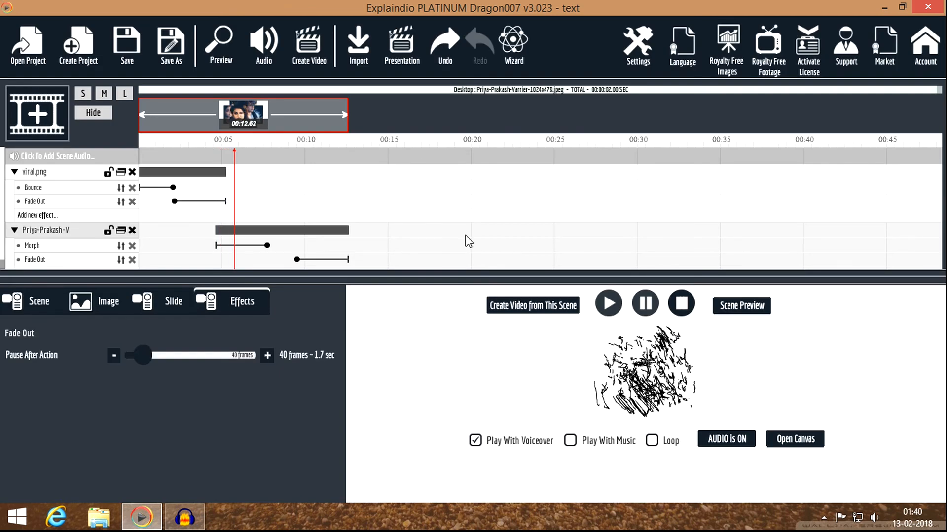